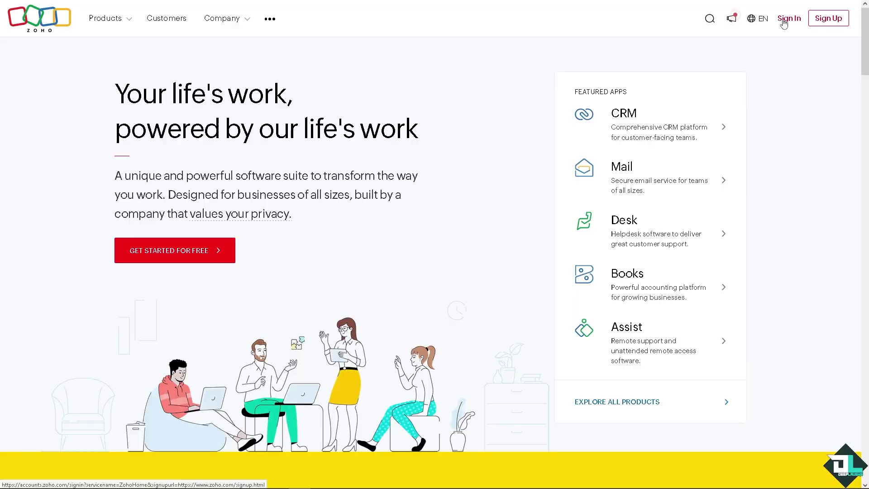
- Start signing in on zoho.com and open the Zoho account sign-up form
left_click(782, 22)
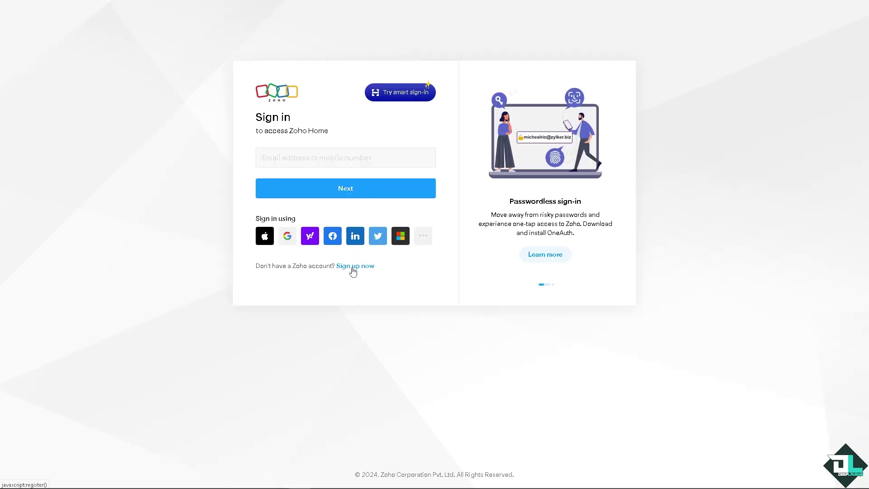
left_click(352, 267)
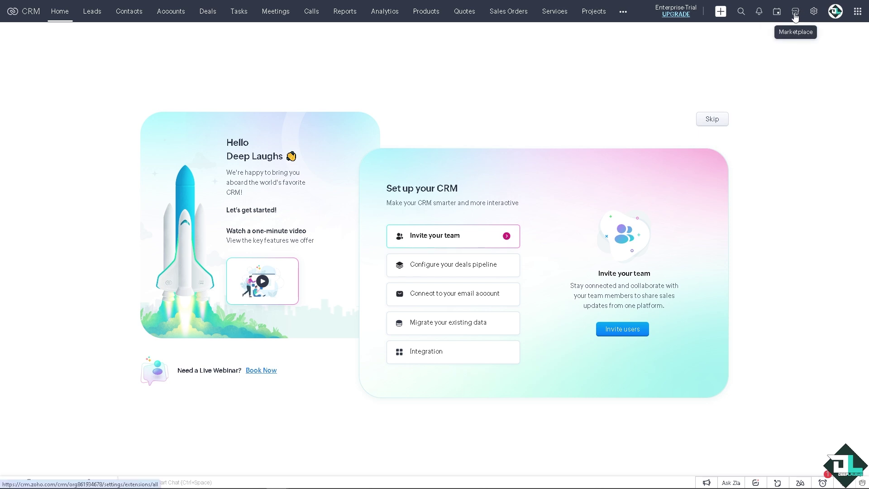
- Search the Marketplace for 'Whatsapp' and open the WhatsApp Business Messaging for Zoho CRM listing
left_click(794, 14)
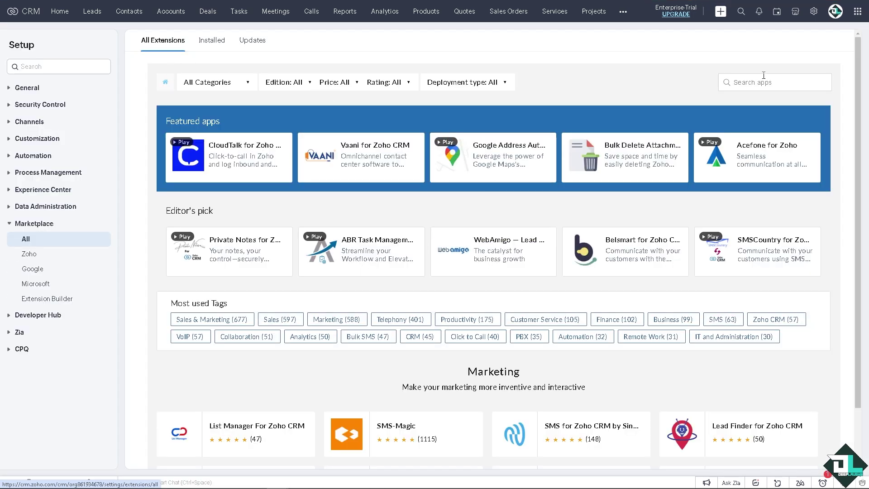
type("Whatsapp")
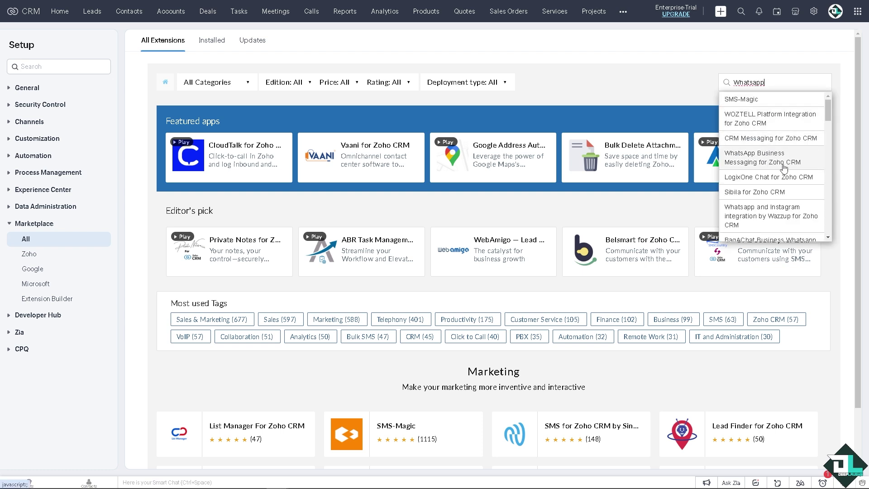
left_click(763, 165)
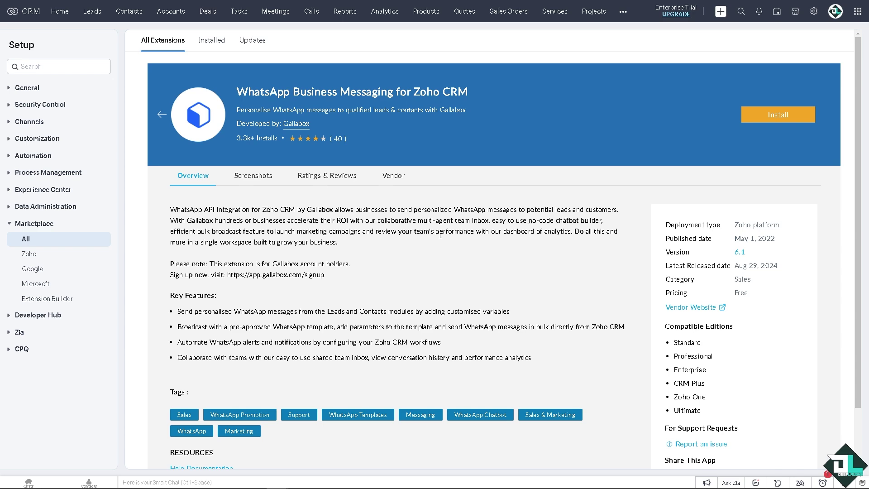
scroll(440, 234, "down", 2)
scroll(440, 234, "up", 2)
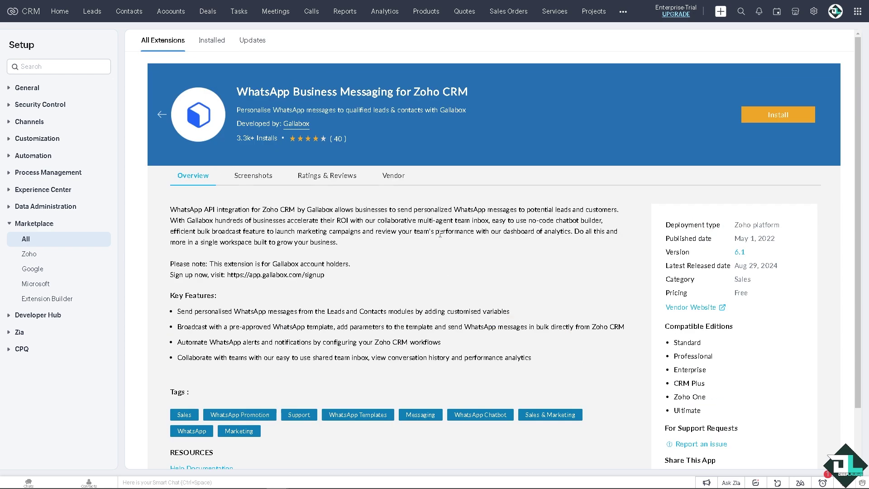
- Install WhatsApp Business Messaging, accepting vendor updates, vendor terms and Zoho Marketplace terms
left_click(768, 114)
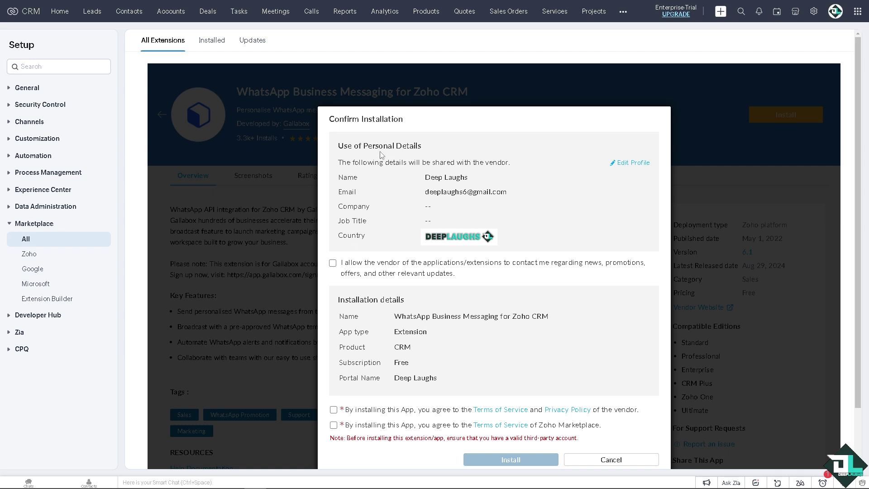
left_click(344, 265)
left_click(334, 410)
left_click(333, 425)
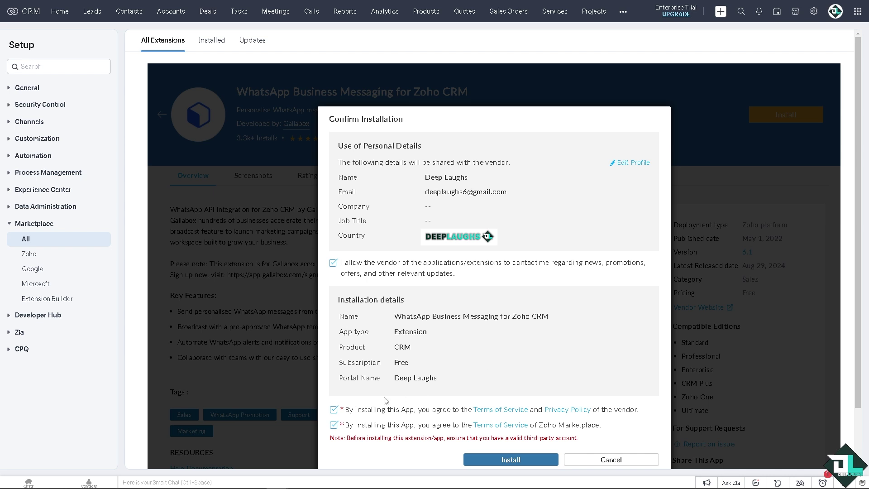
left_click(485, 459)
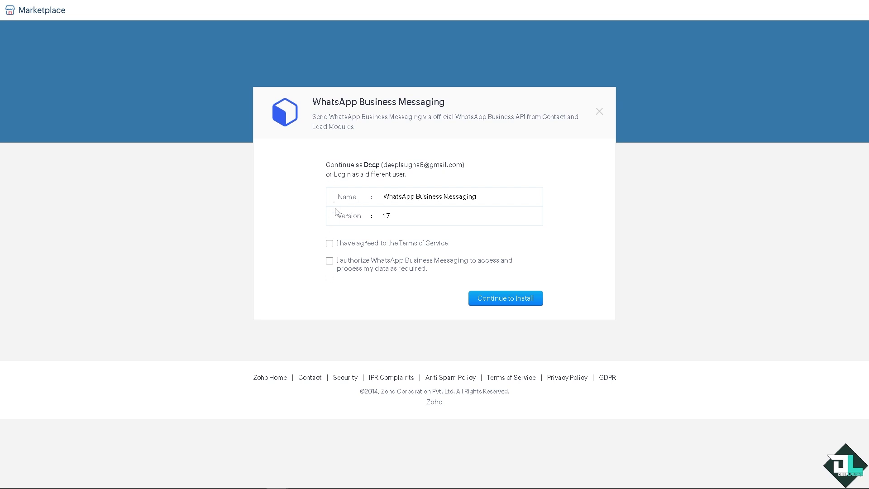
- Agree to the terms and data access, then install the extension for all users
left_click(329, 244)
left_click(329, 260)
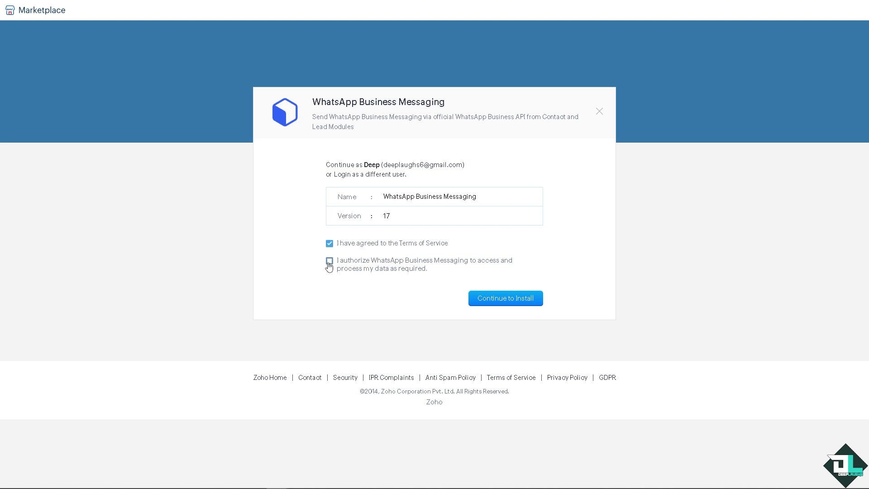
left_click(524, 300)
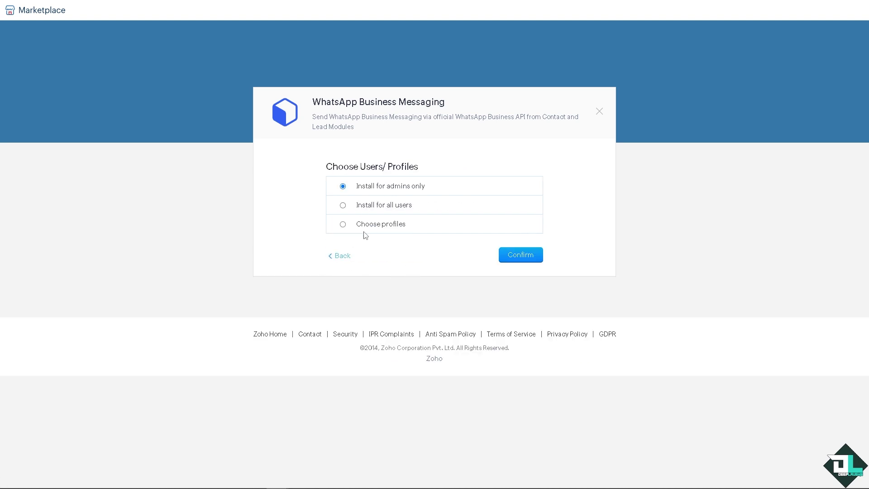
left_click(376, 208)
left_click(525, 255)
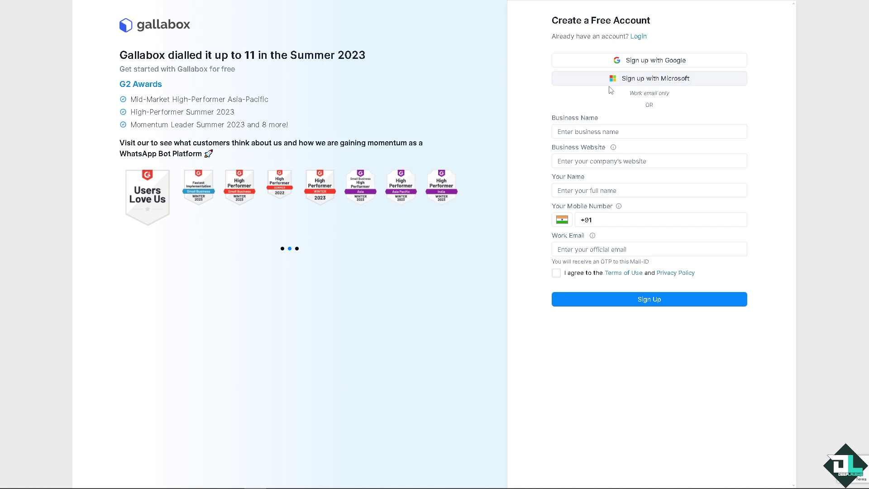
left_click(624, 62)
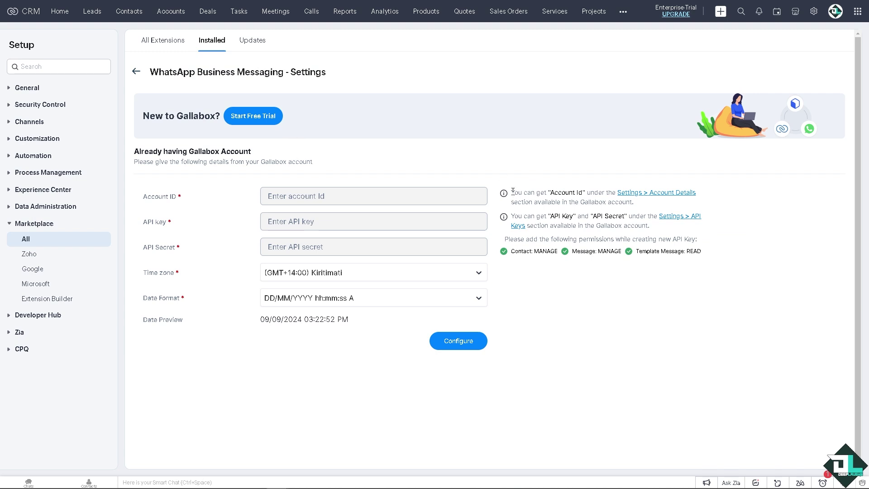
- Review the Account ID and API key hints on the extension settings page
left_click_drag(512, 191, 644, 207)
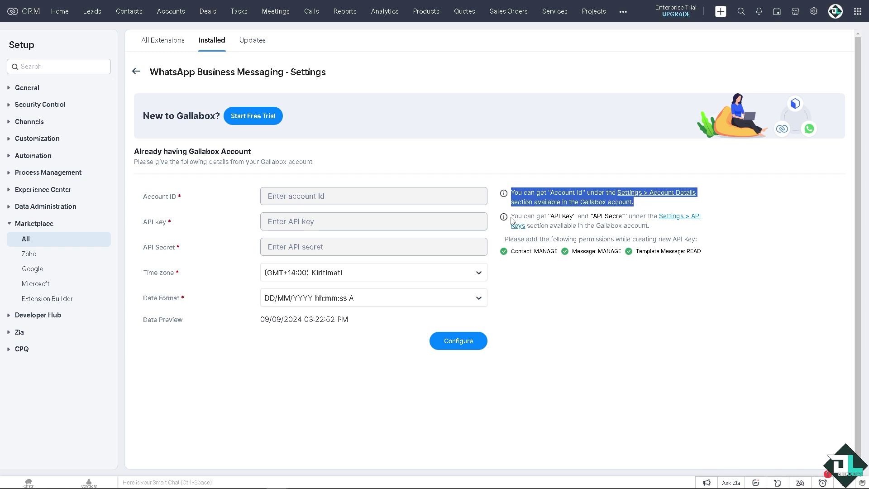
left_click_drag(512, 219, 654, 229)
left_click(748, 233)
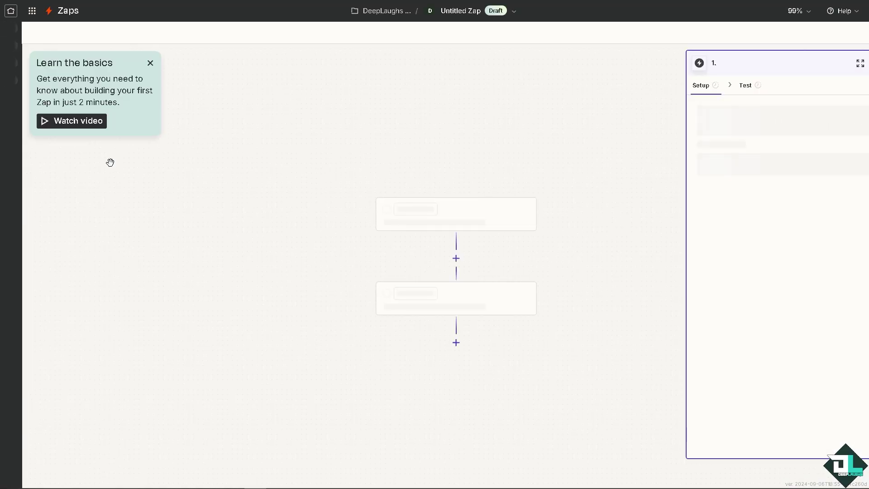
- Rename the zap to 'How To Integrate WhatsApp In Zoho CRM' and set New Contact as trigger event
left_click(456, 13)
left_click(445, 46)
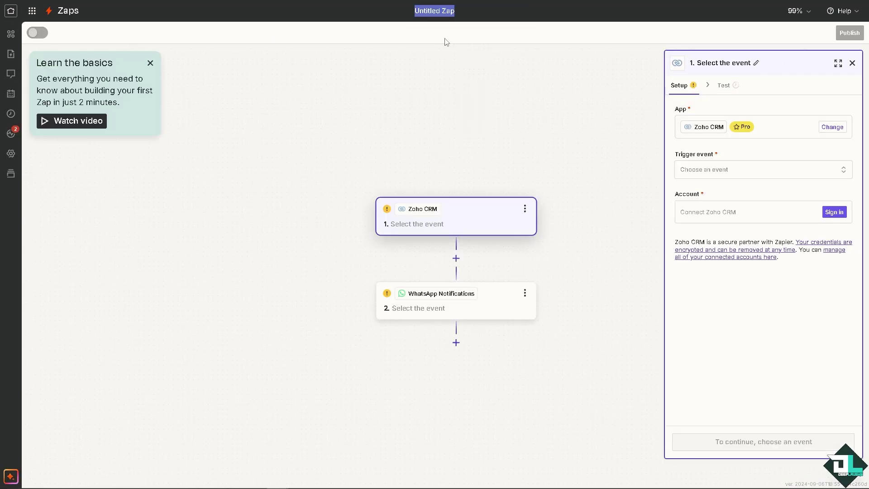
type("How To Integrate WhatsApp In Zoho CRM")
left_click(351, 94)
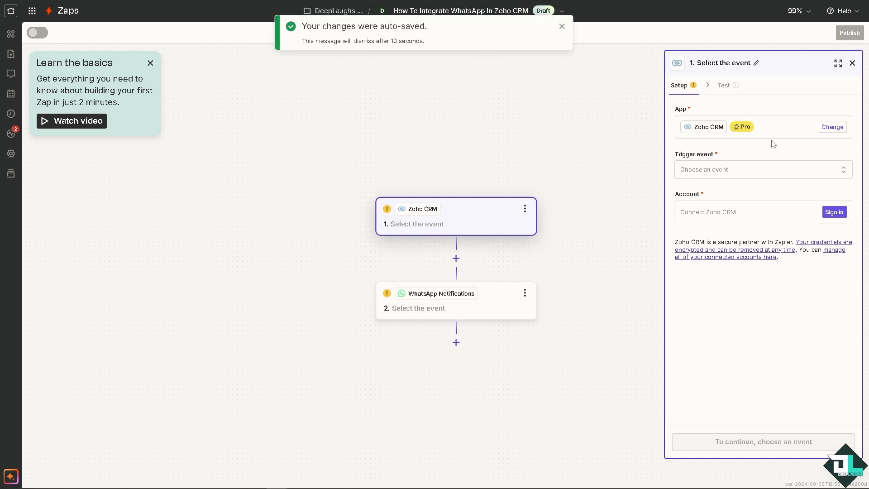
left_click(760, 175)
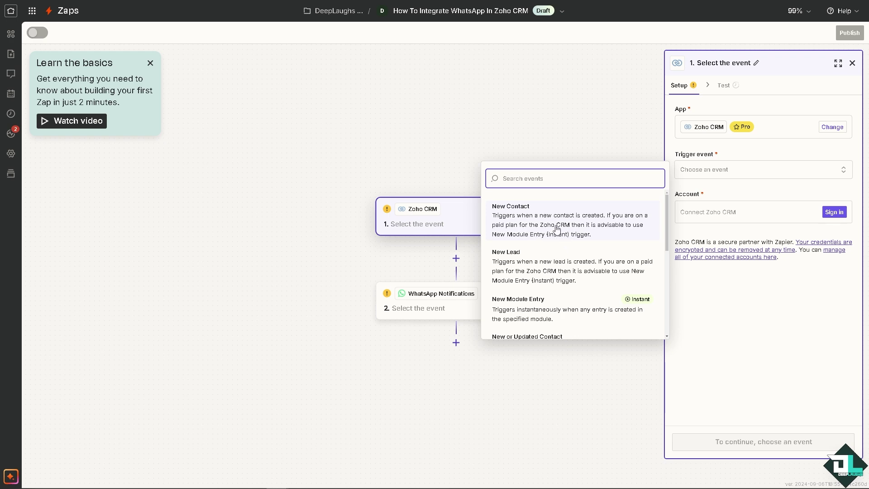
left_click(545, 226)
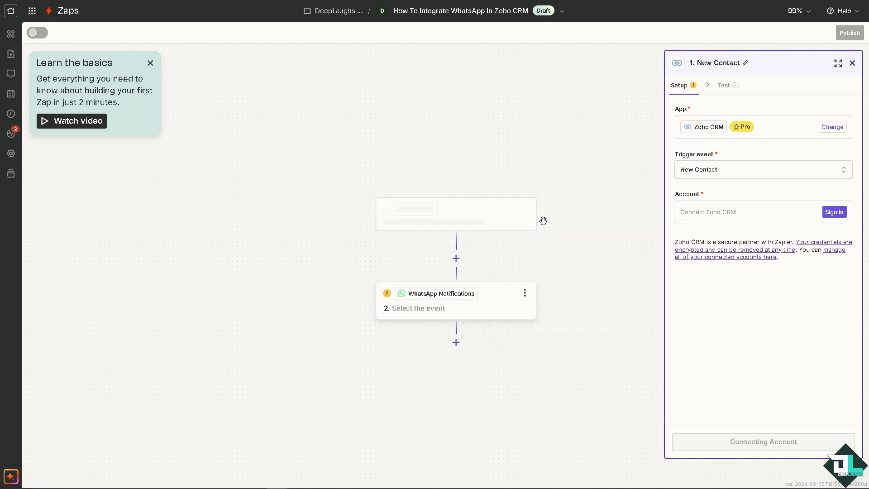
- Connect a Zoho CRM account to the trigger by accepting Zapier's access request
left_click(709, 217)
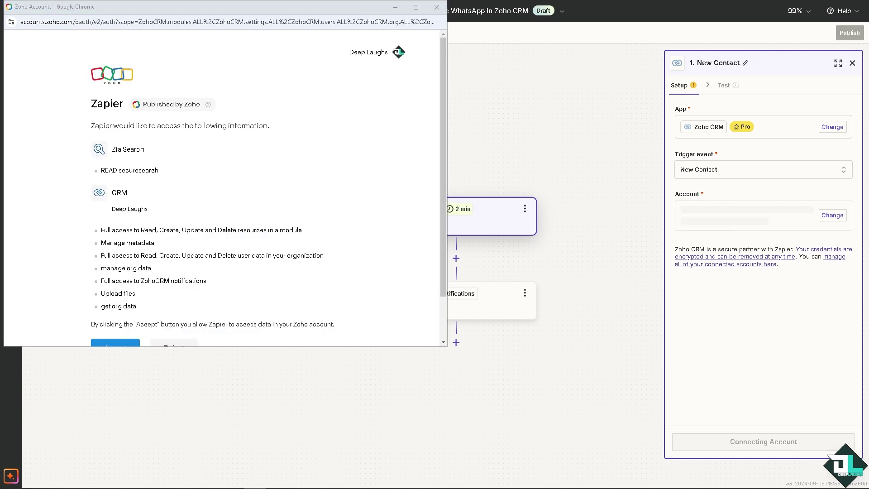
scroll(200, 238, "down", 1)
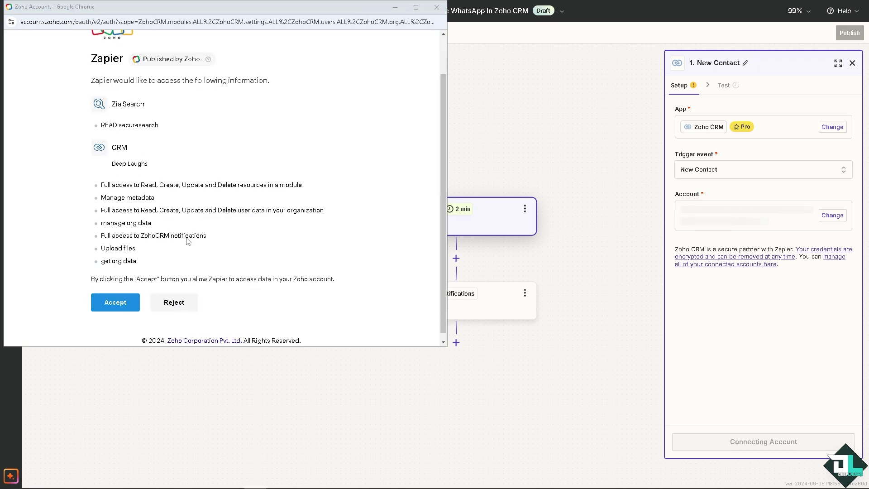
left_click(123, 306)
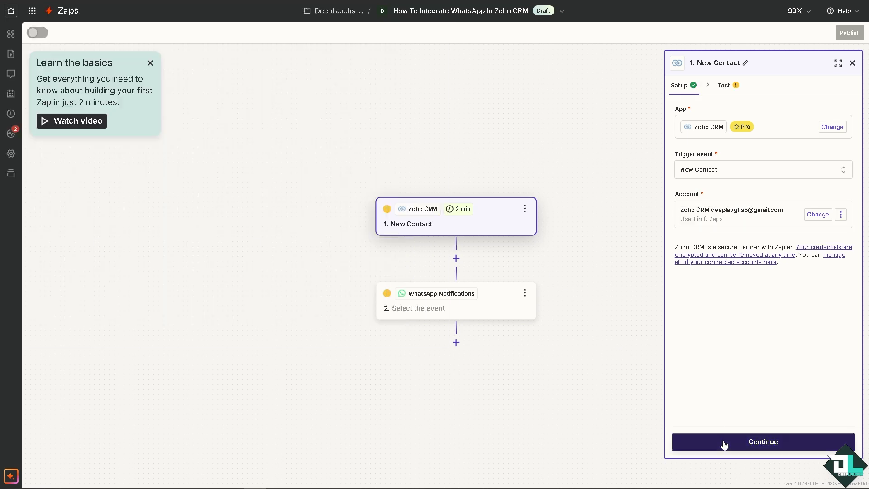
- Test the New Contact trigger and pull newer Zoho CRM records, Contact A through Contact E
left_click(722, 443)
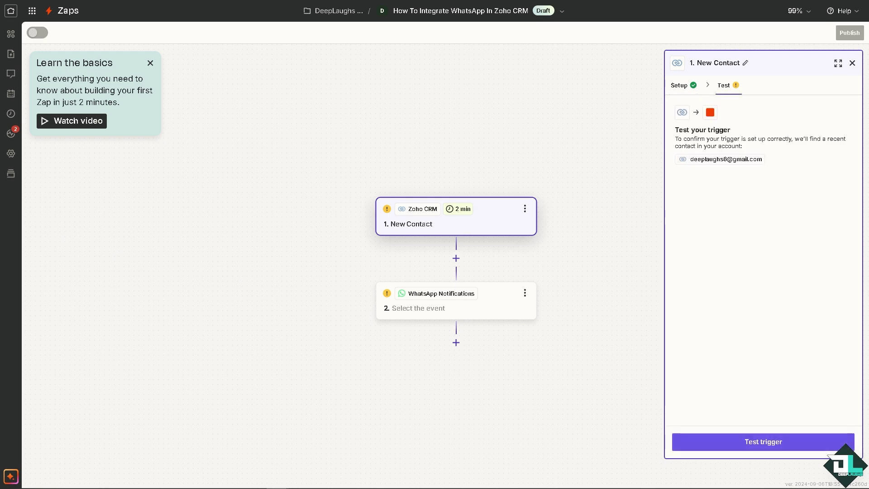
left_click(783, 442)
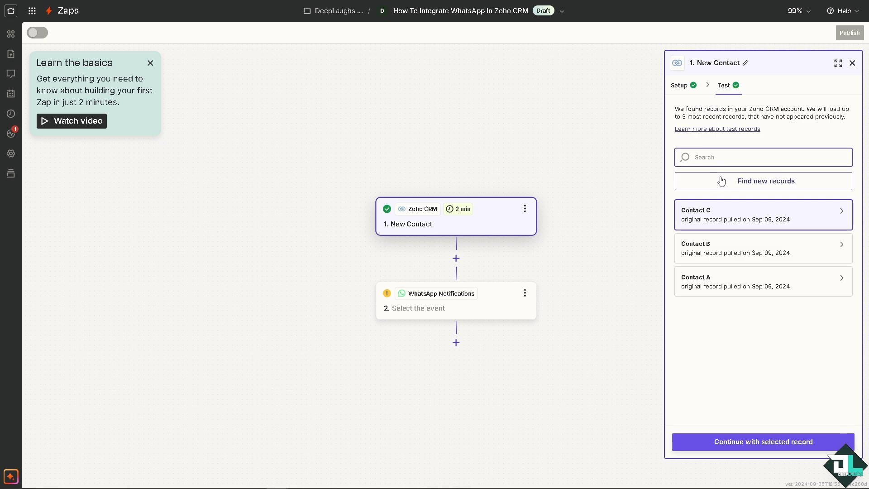
left_click(719, 182)
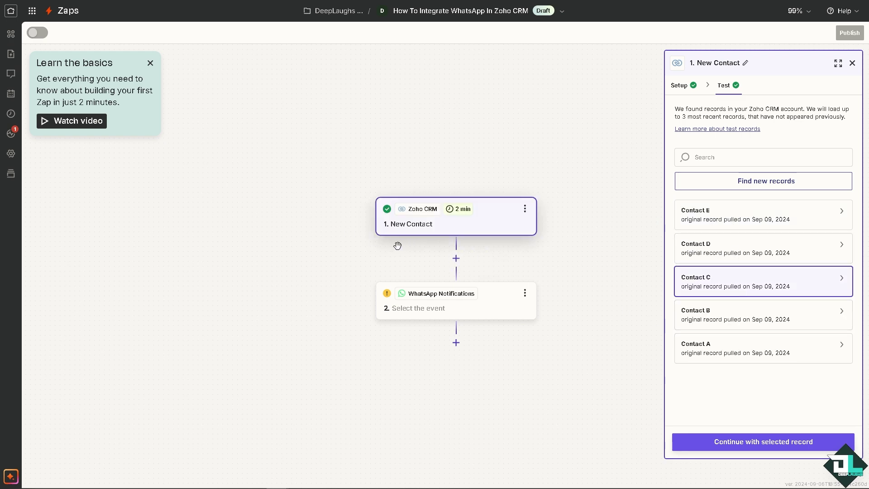
- Continue with Contact C and choose Send Message as the WhatsApp Notifications action event
left_click(729, 442)
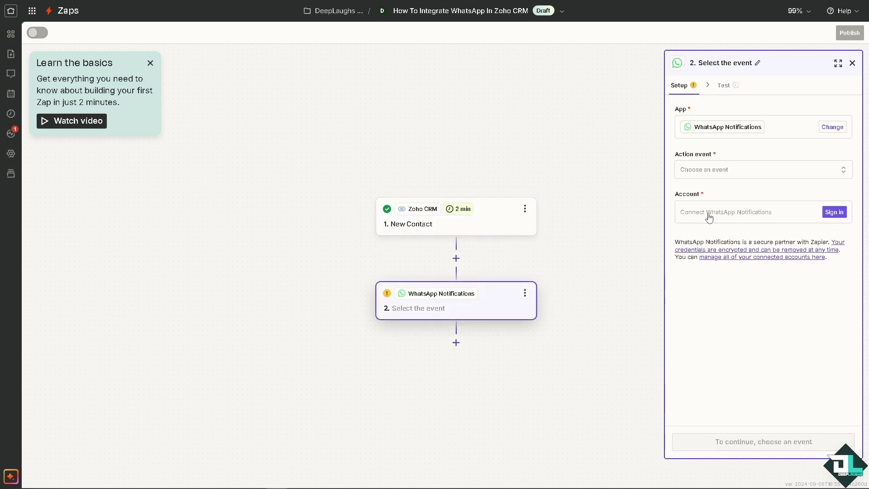
left_click(726, 174)
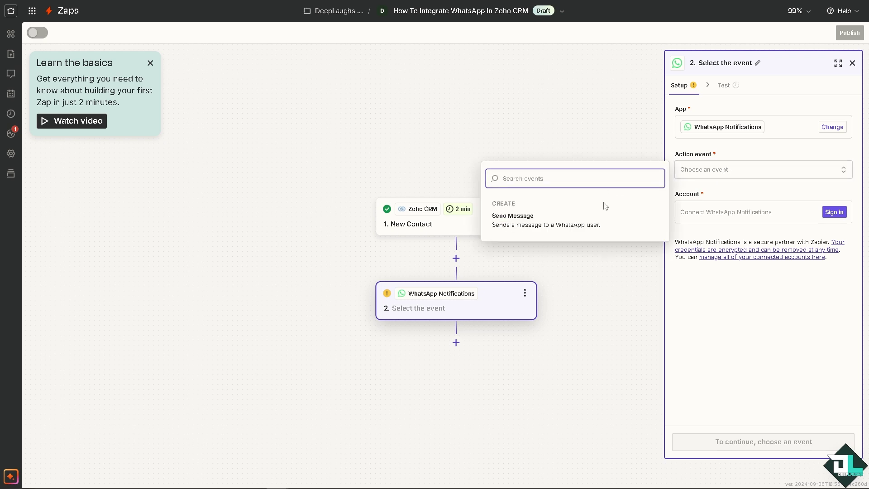
left_click(549, 223)
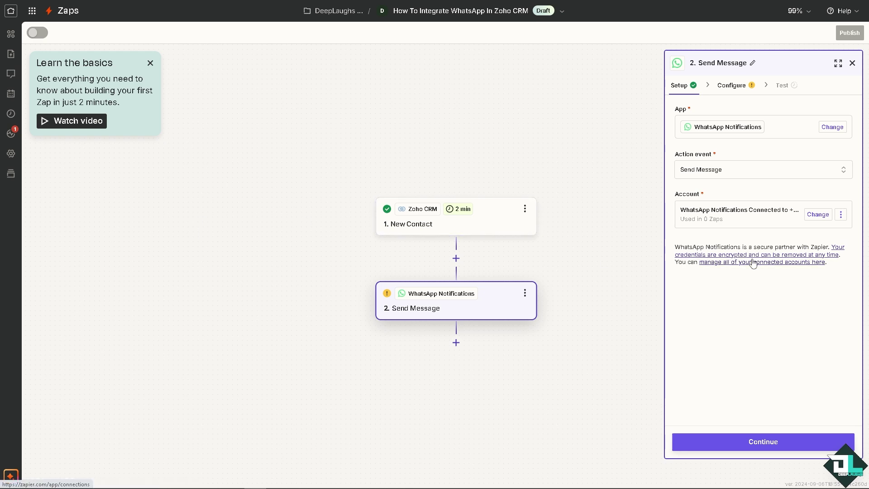
- Continue to the Configure section and select the New Lead message template
left_click(743, 446)
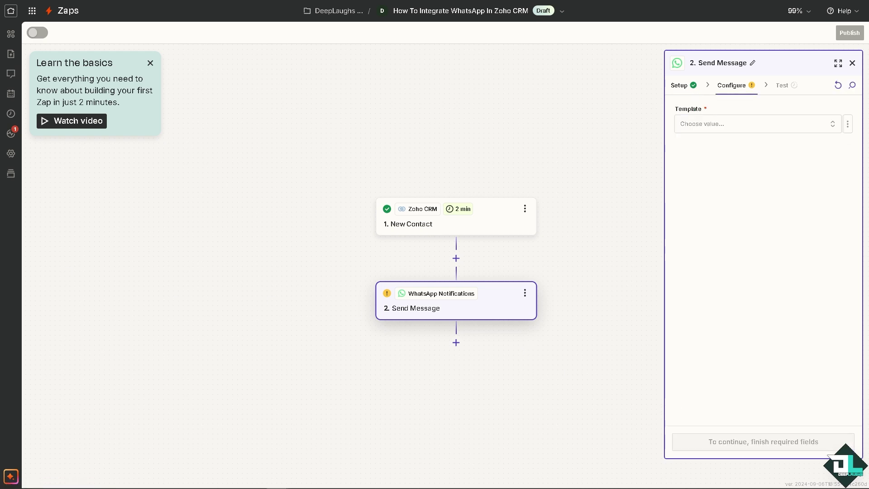
left_click(723, 128)
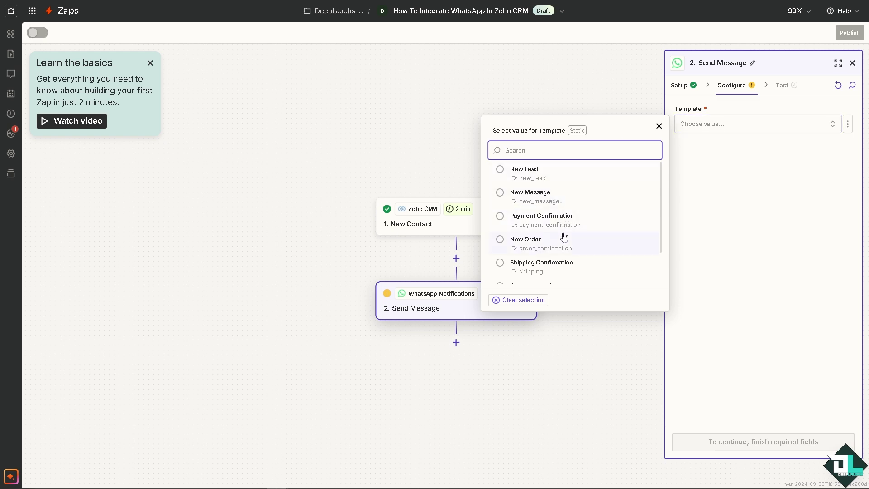
scroll(549, 252, "down", 1)
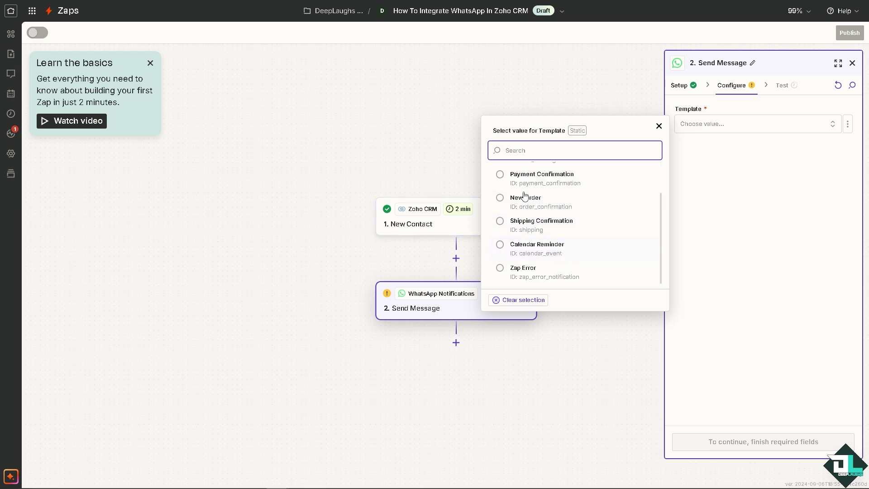
scroll(524, 195, "up", 2)
left_click(544, 174)
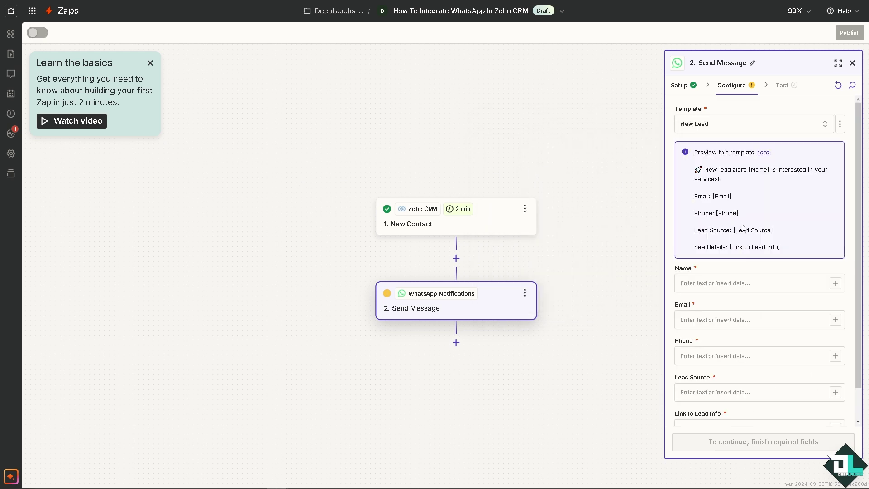
- Enter the sender's name in the New Lead Name field and their zohomail.com e-mail address in Email
left_click(741, 283)
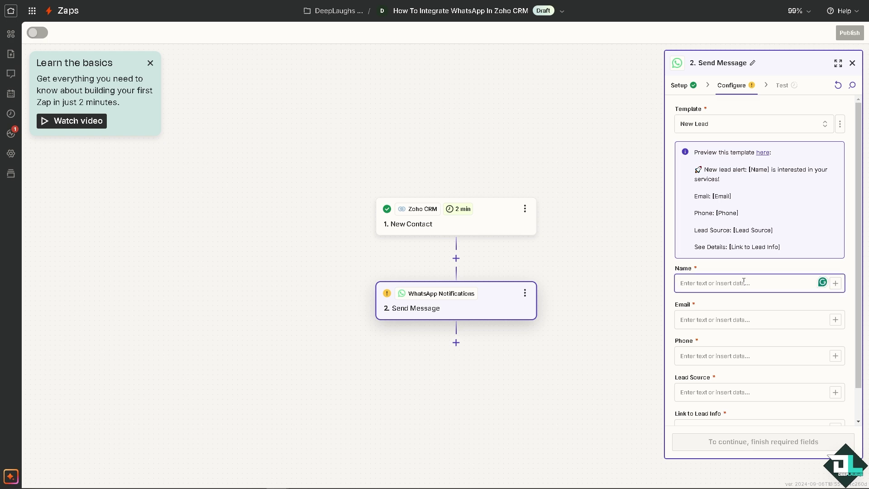
type("DeepLaughs")
left_click(730, 319)
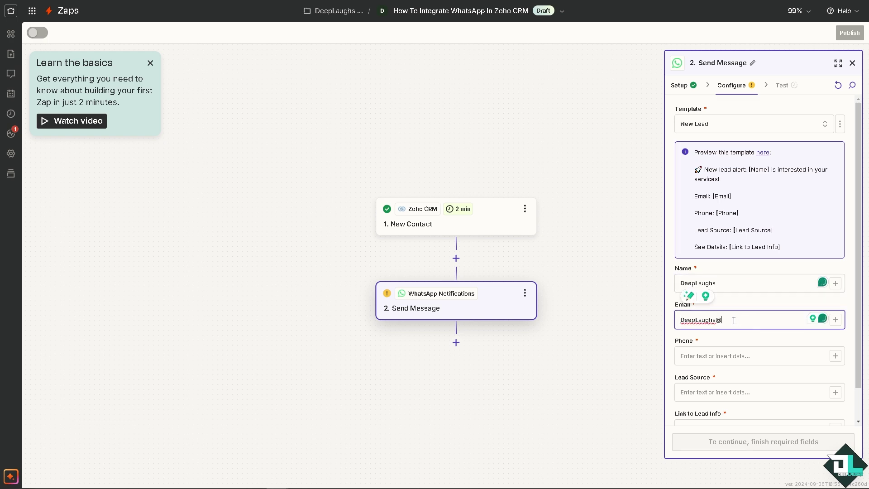
- Fill in the Phone field, then test the Send Message step and retest it
left_click(722, 355)
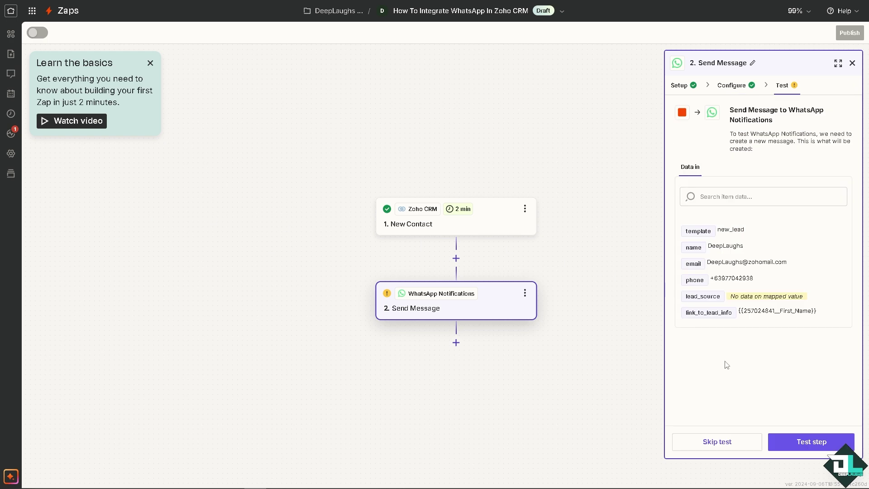
left_click(808, 447)
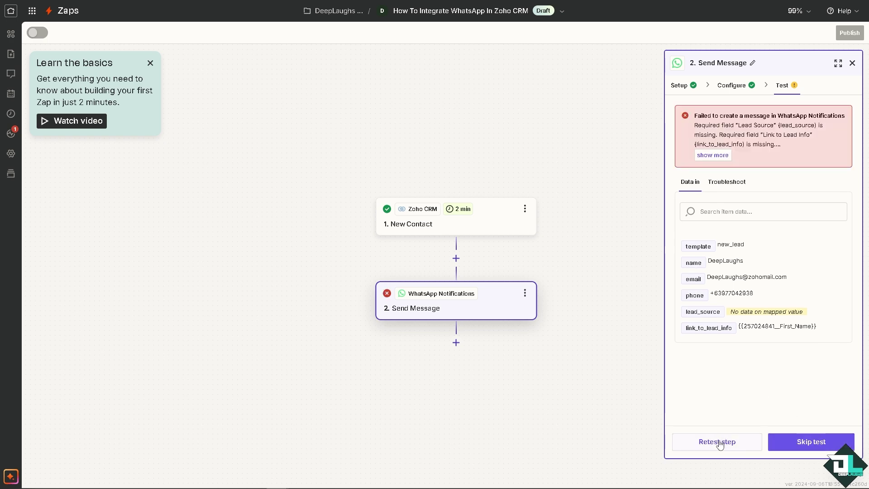
left_click(719, 442)
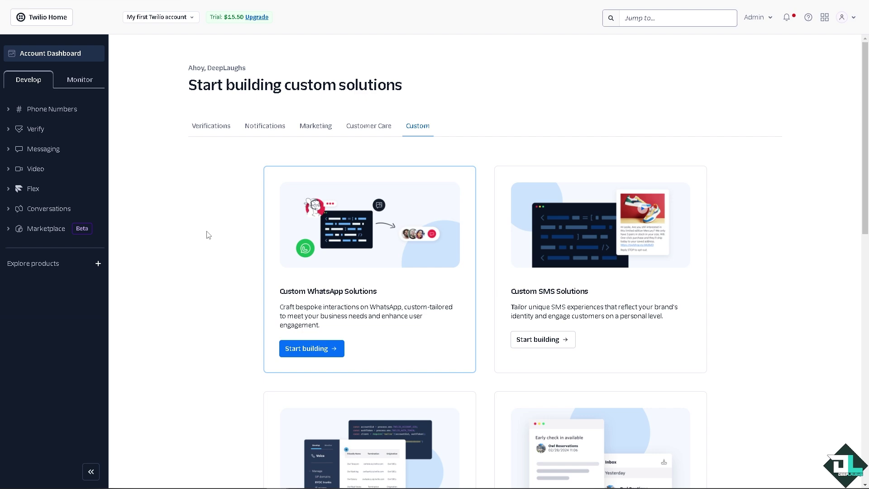
scroll(209, 235, "down", 2)
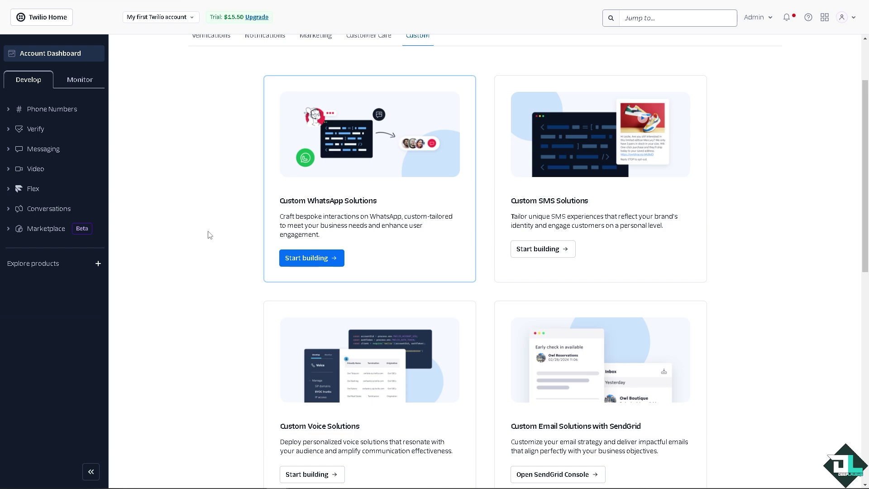
scroll(200, 257, "up", 2)
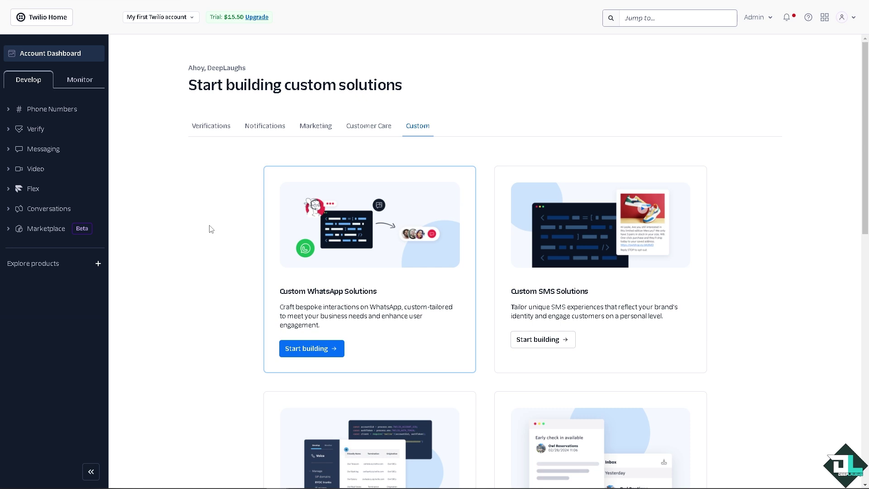
scroll(228, 235, "down", 1)
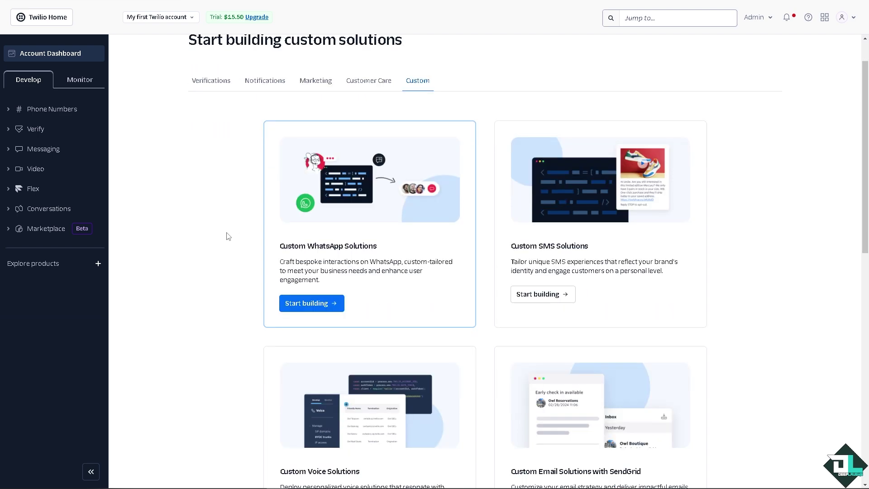
scroll(228, 236, "down", 1)
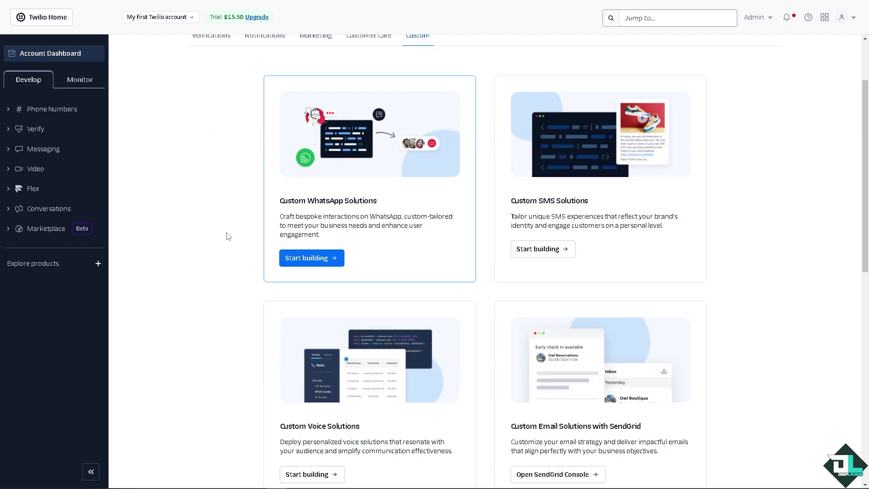
scroll(228, 236, "up", 2)
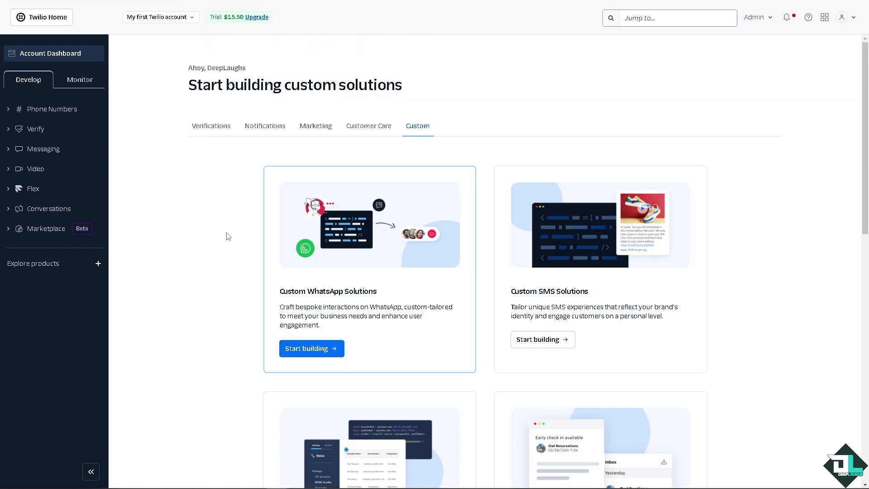
scroll(228, 235, "down", 7)
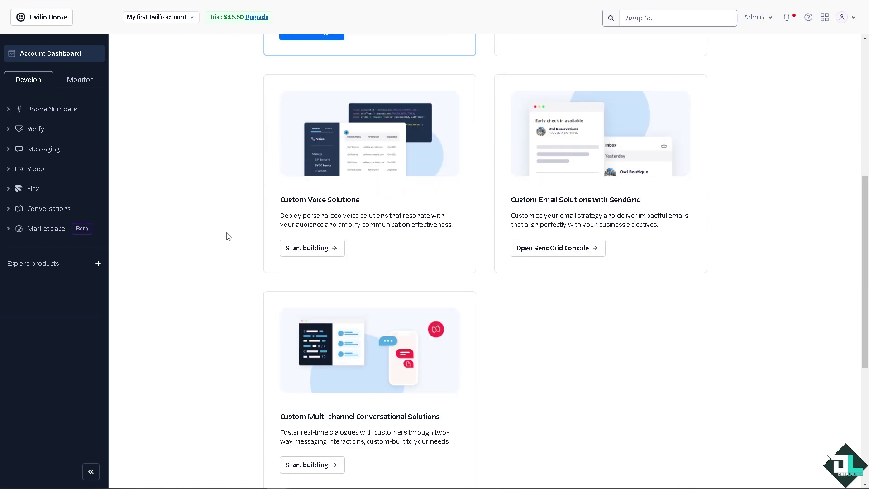